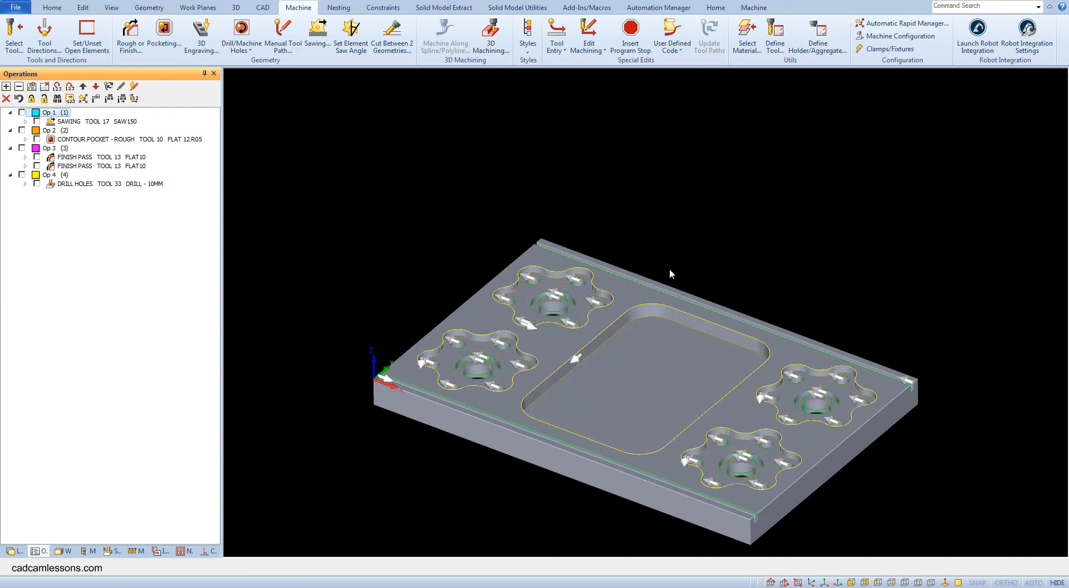
# - Draw a 300 mm radius arc by two points between the midpoints of the central pocket's two short edges
pyautogui.click(164, 13)
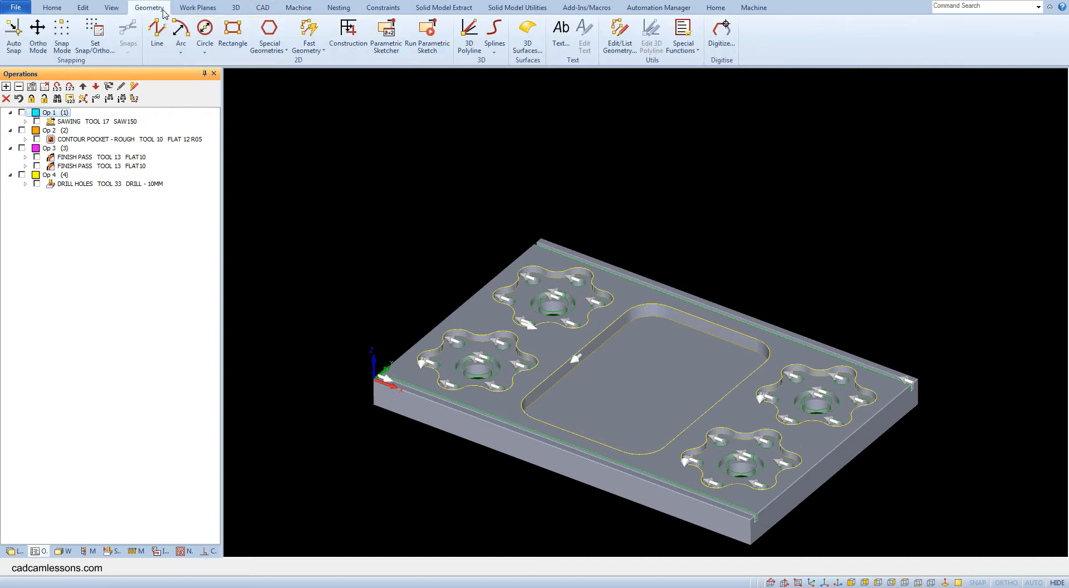
pyautogui.click(181, 53)
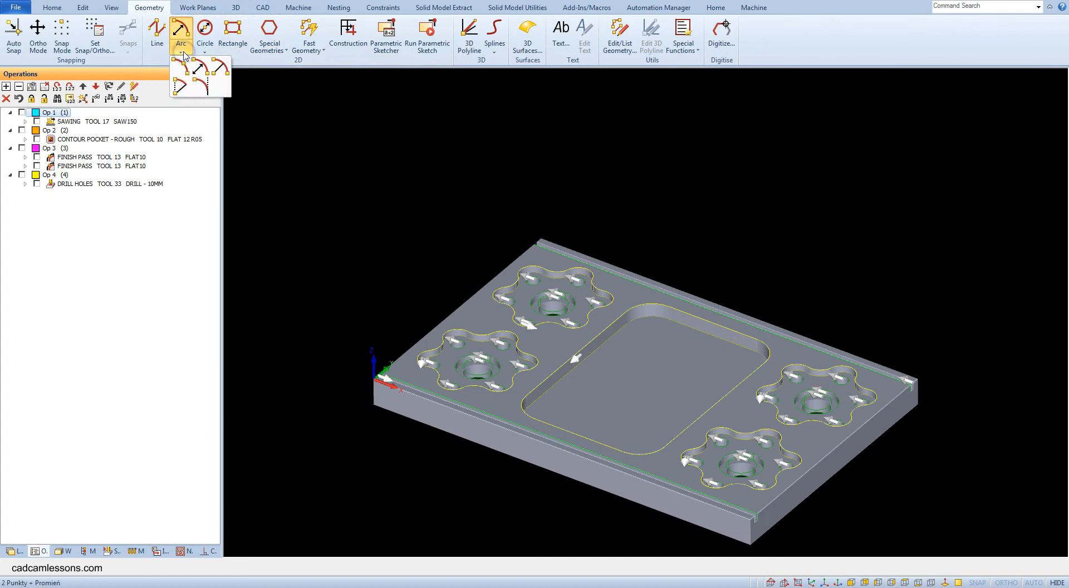
pyautogui.click(202, 73)
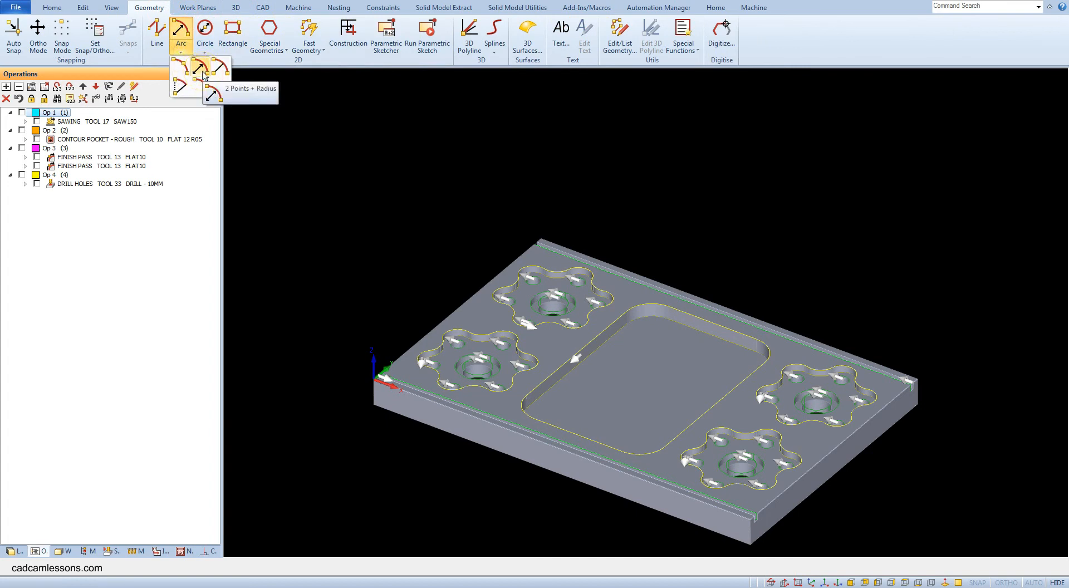
pyautogui.click(202, 74)
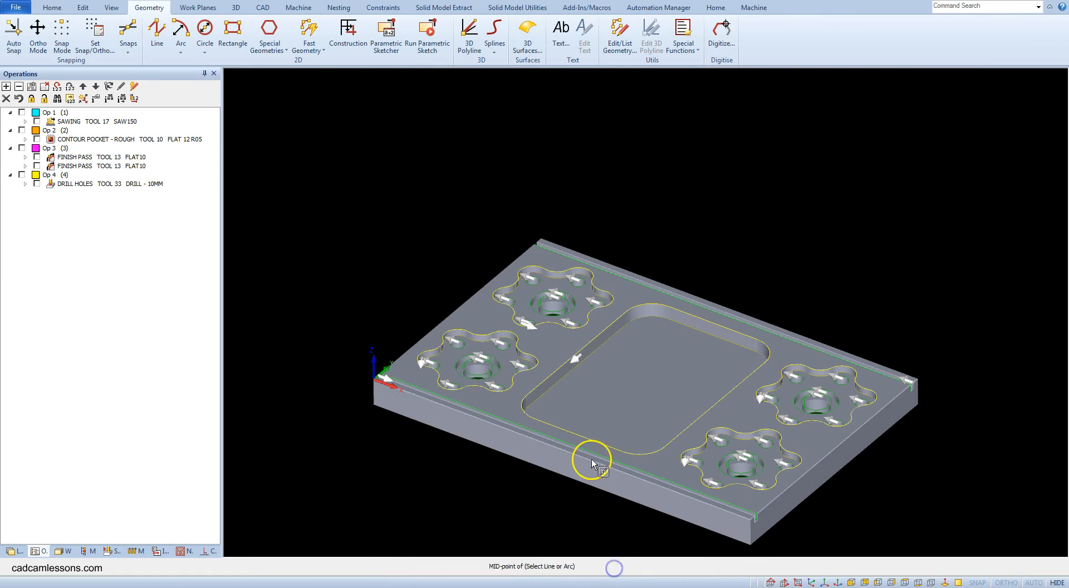
pyautogui.click(583, 434)
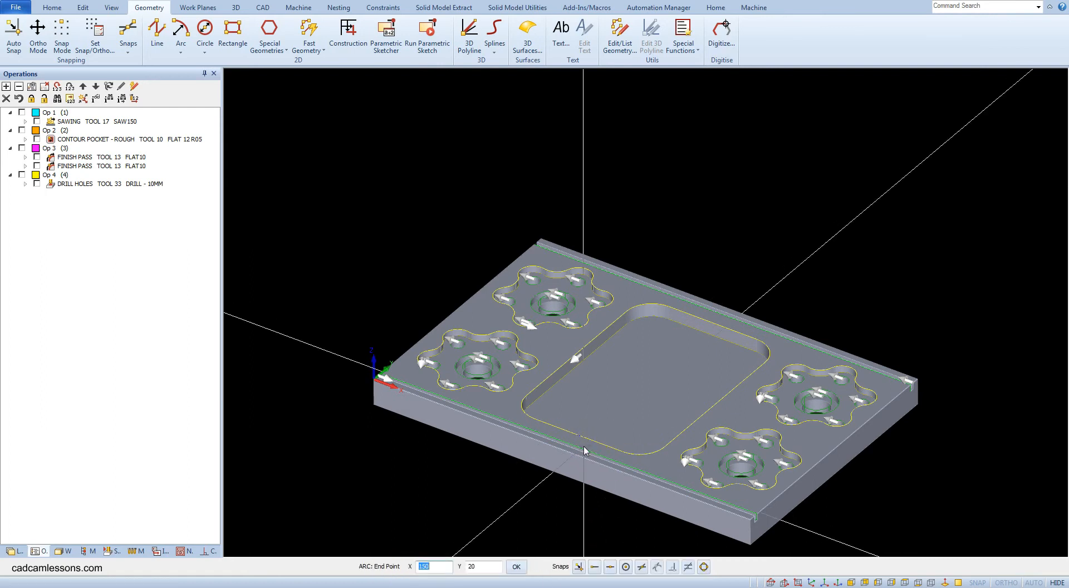
pyautogui.click(611, 566)
pyautogui.click(721, 323)
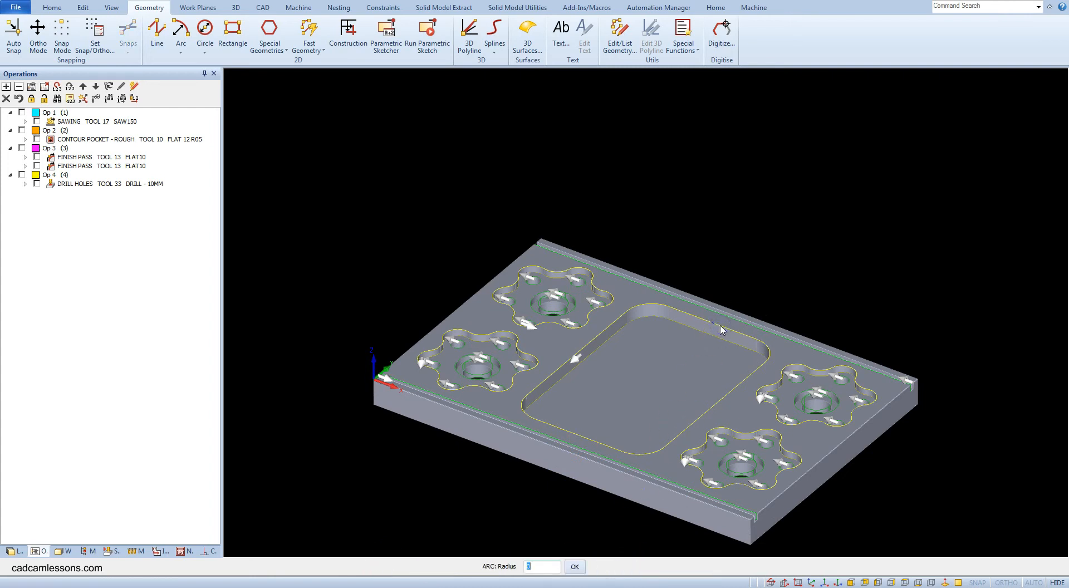
pyautogui.write('300')
pyautogui.click(575, 566)
pyautogui.click(829, 279)
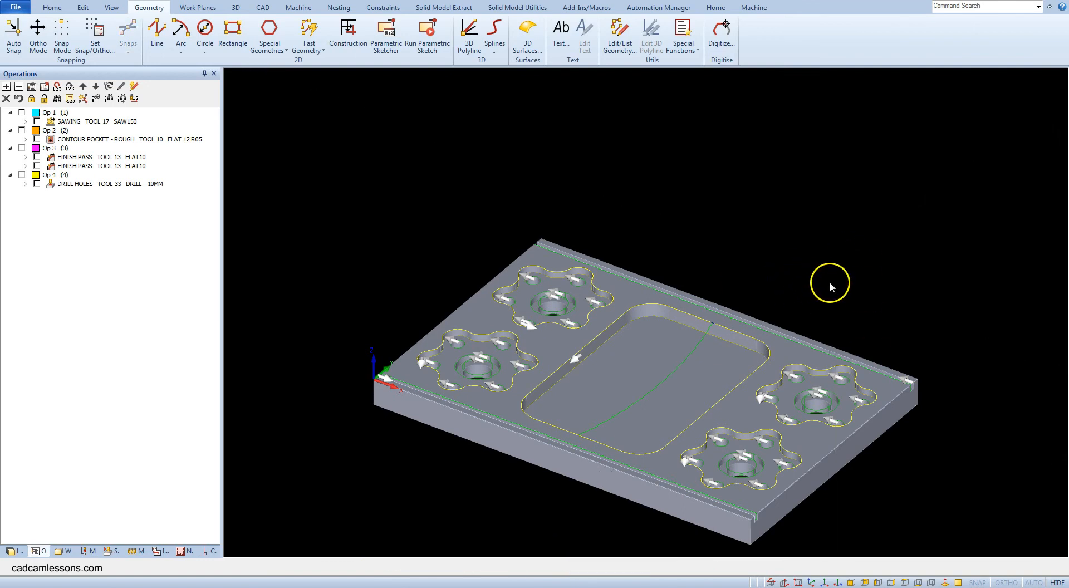
# - Shorten the arc in the central pocket at both ends using Extend by Distance with a negative distance
pyautogui.press('Down')
pyautogui.press('Down')
pyautogui.press('Down')
pyautogui.press('Down')
pyautogui.press('Down')
pyautogui.press('Down')
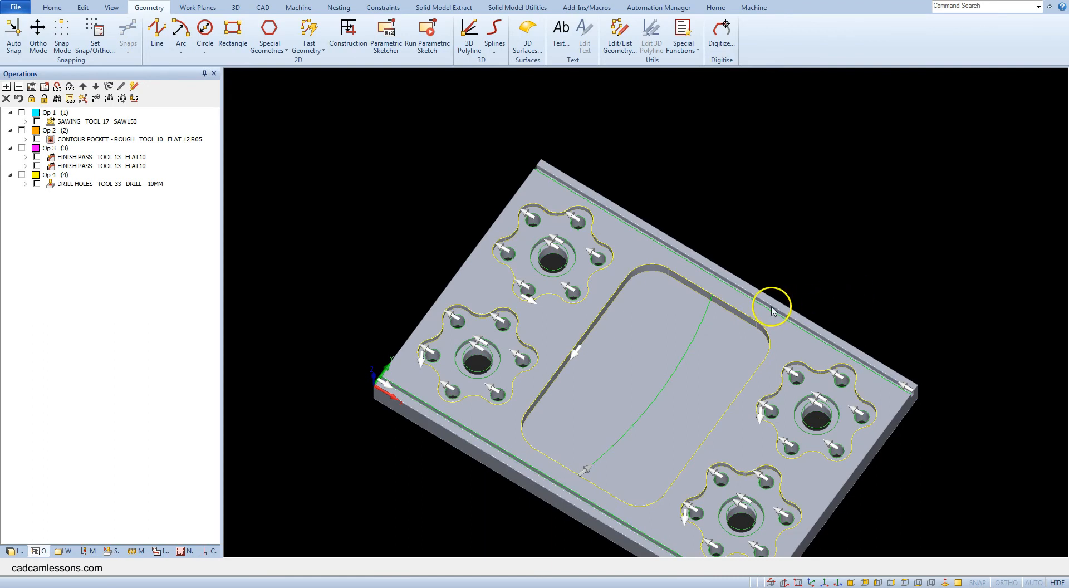
pyautogui.click(83, 7)
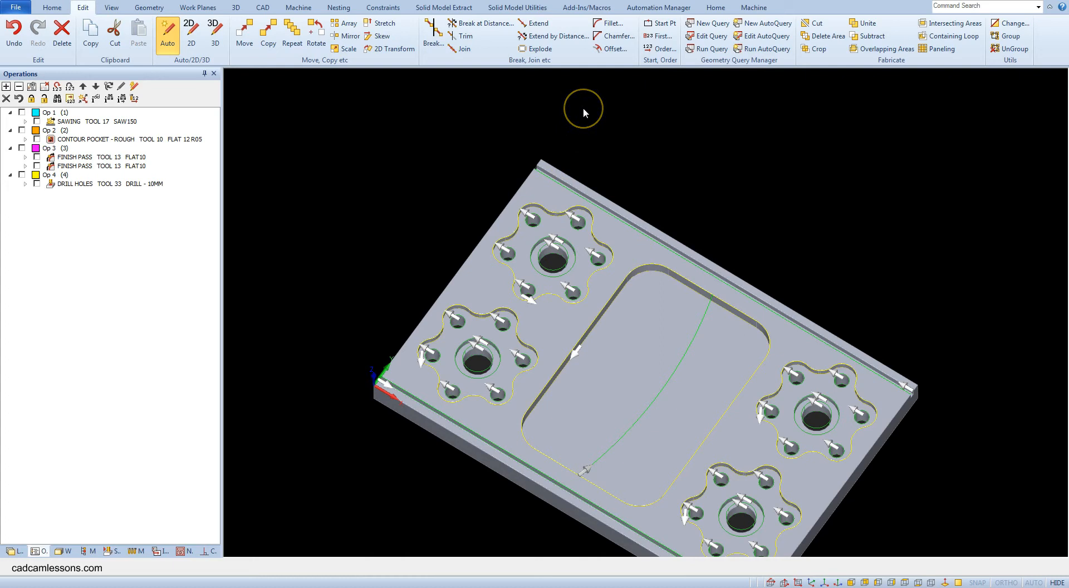
pyautogui.click(561, 38)
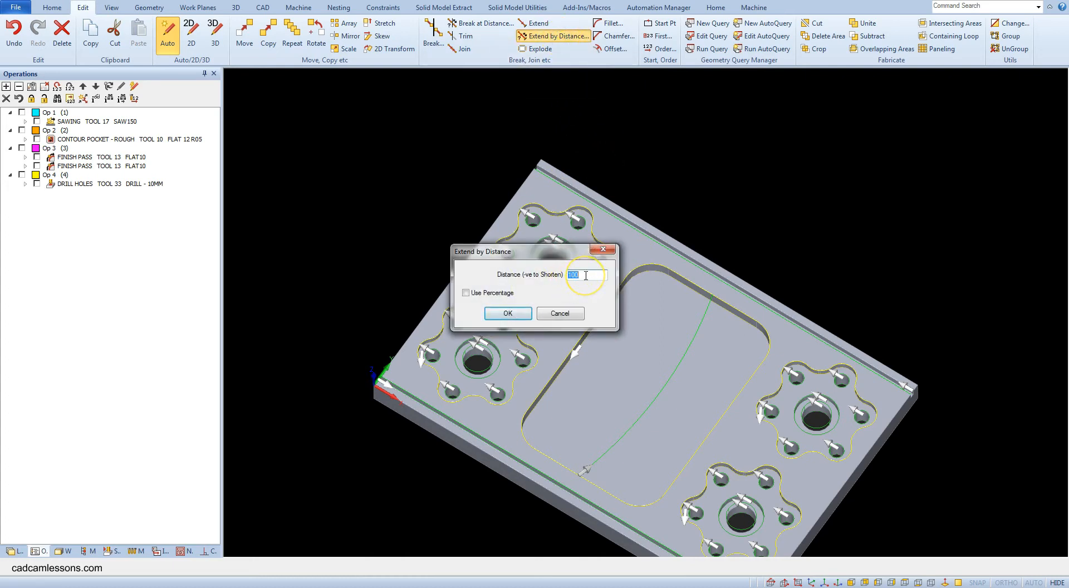
pyautogui.write('-')
pyautogui.click(507, 313)
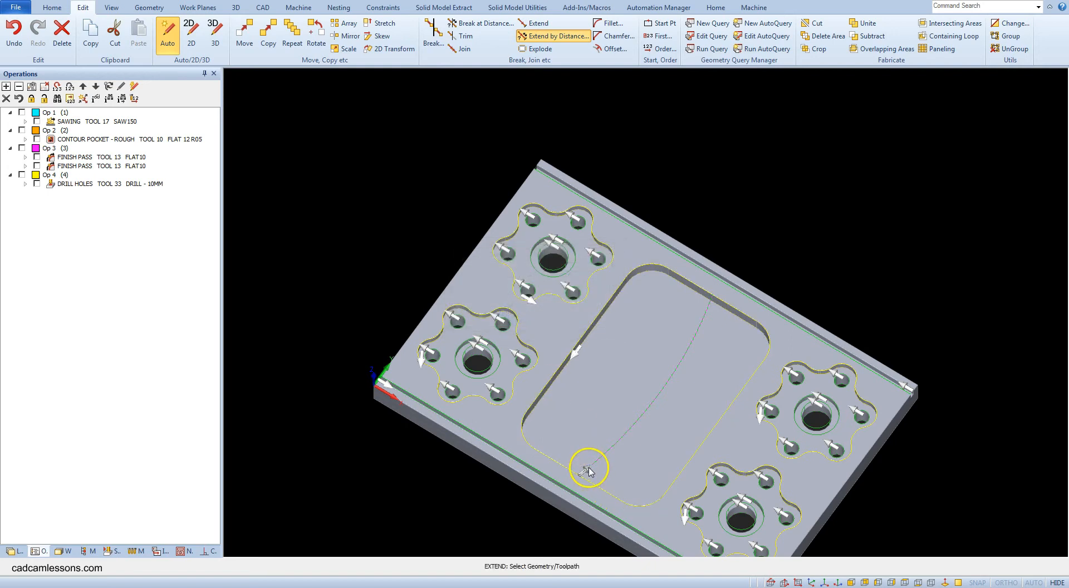
pyautogui.click(706, 305)
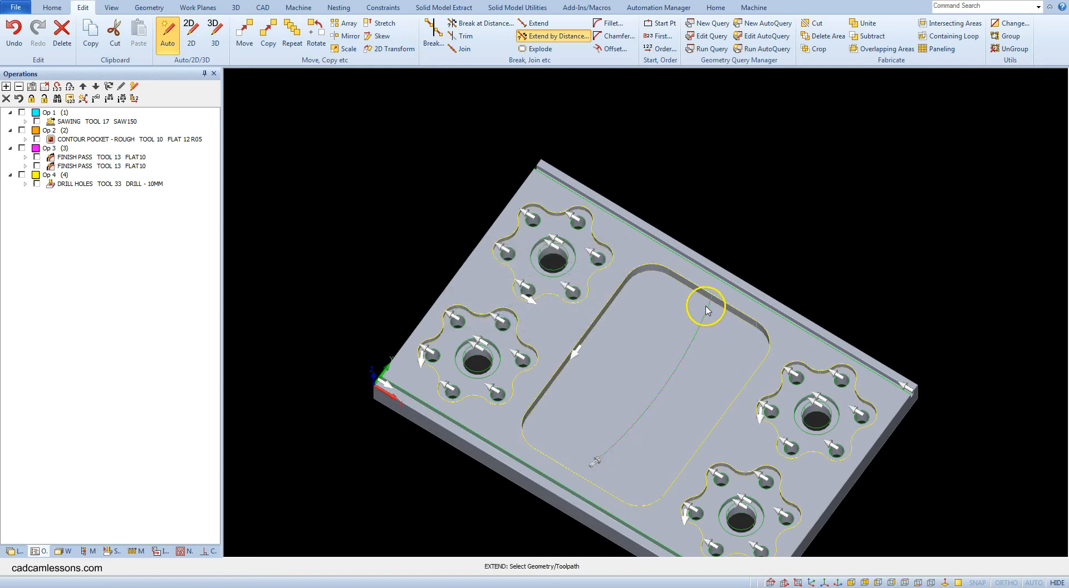
pyautogui.click(711, 308)
pyautogui.click(701, 320)
pyautogui.rightClick(735, 168)
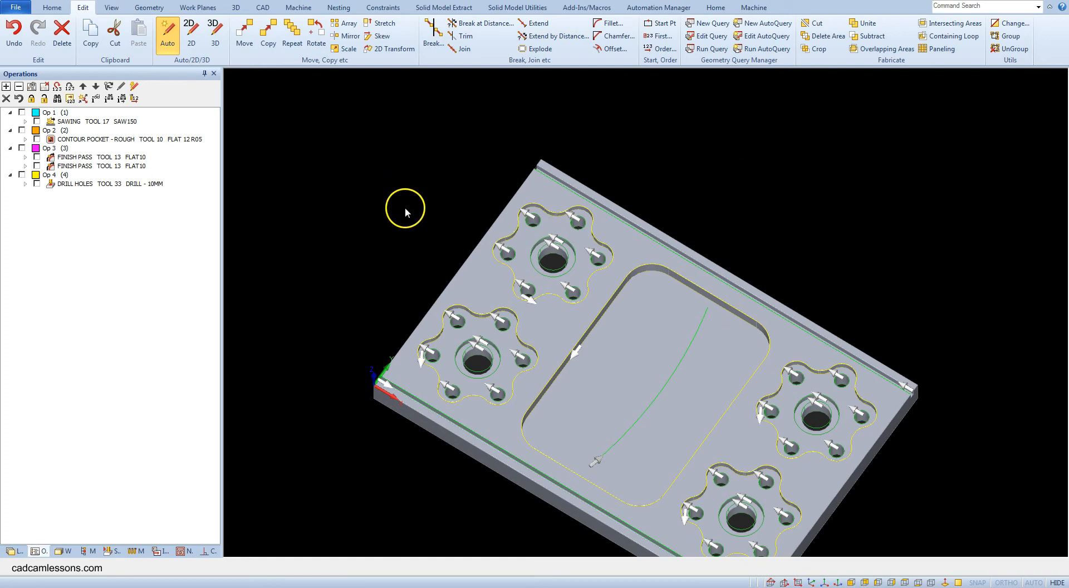
# - Copy the arc from the midpoint of the pocket's near short edge to that edge's end point beside the corner
pyautogui.click(268, 35)
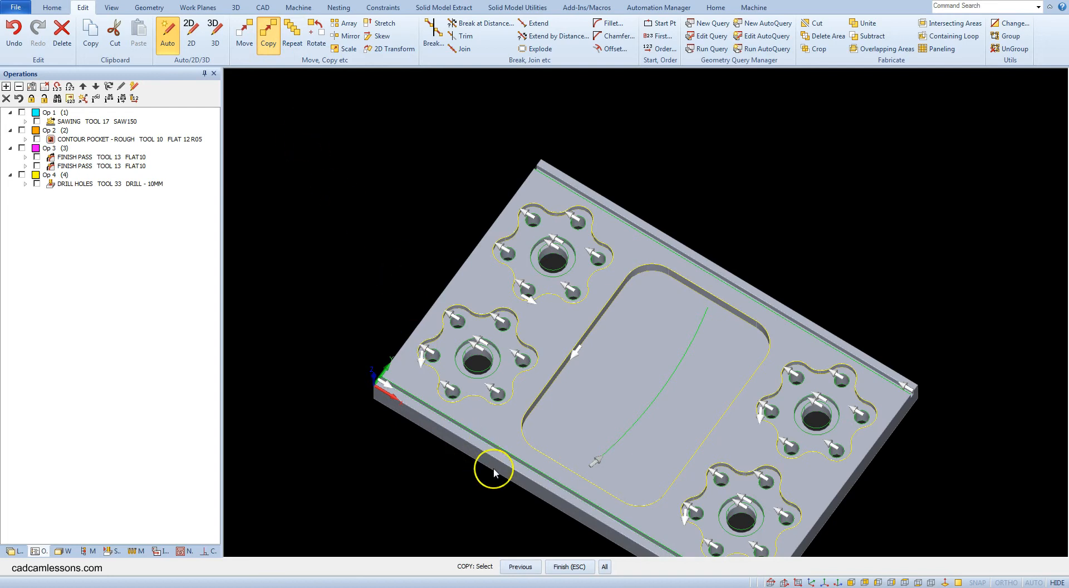
pyautogui.click(650, 413)
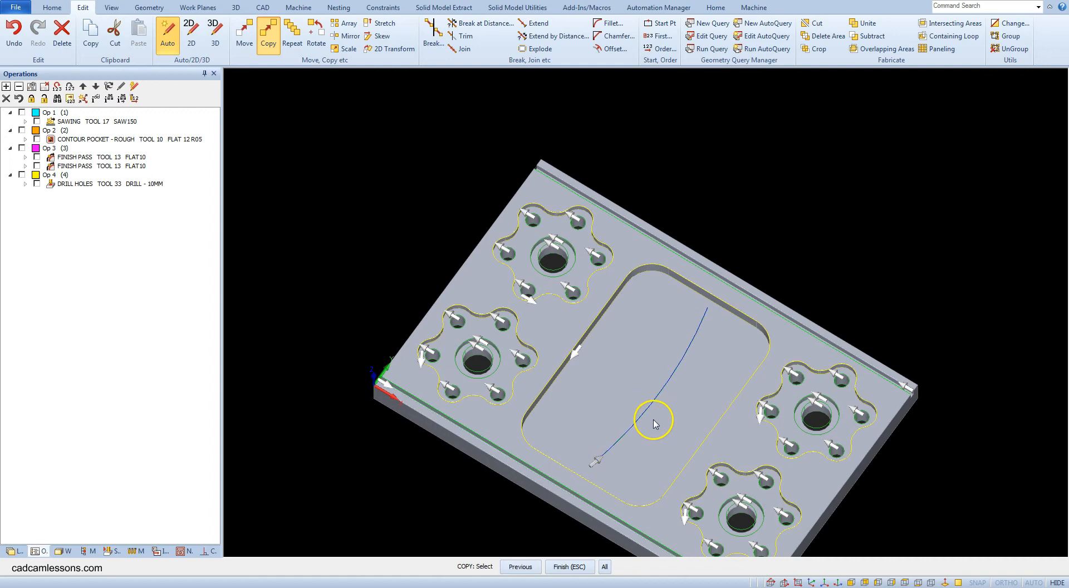
pyautogui.rightClick(692, 365)
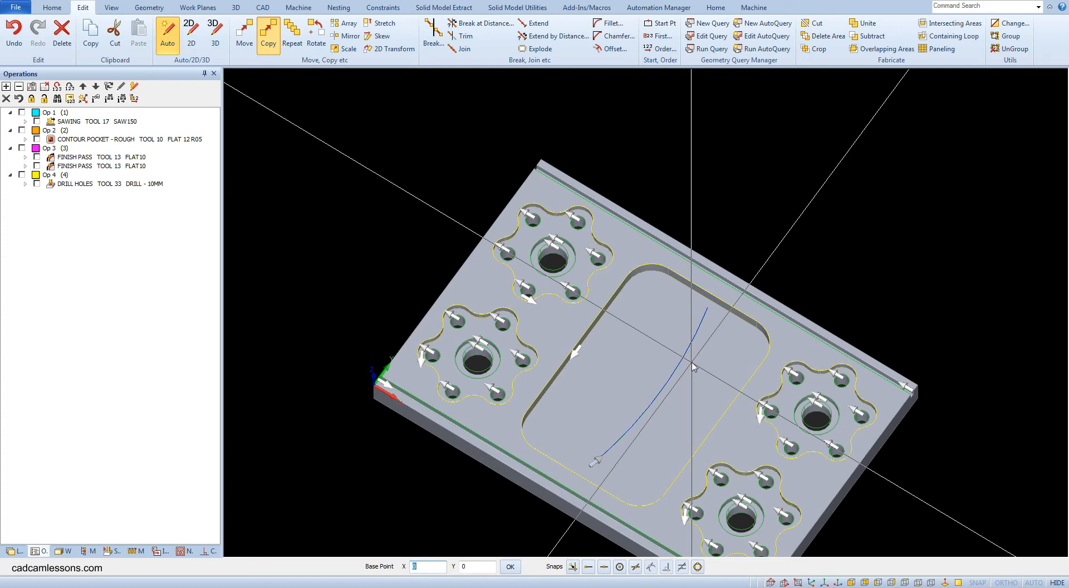
pyautogui.click(604, 566)
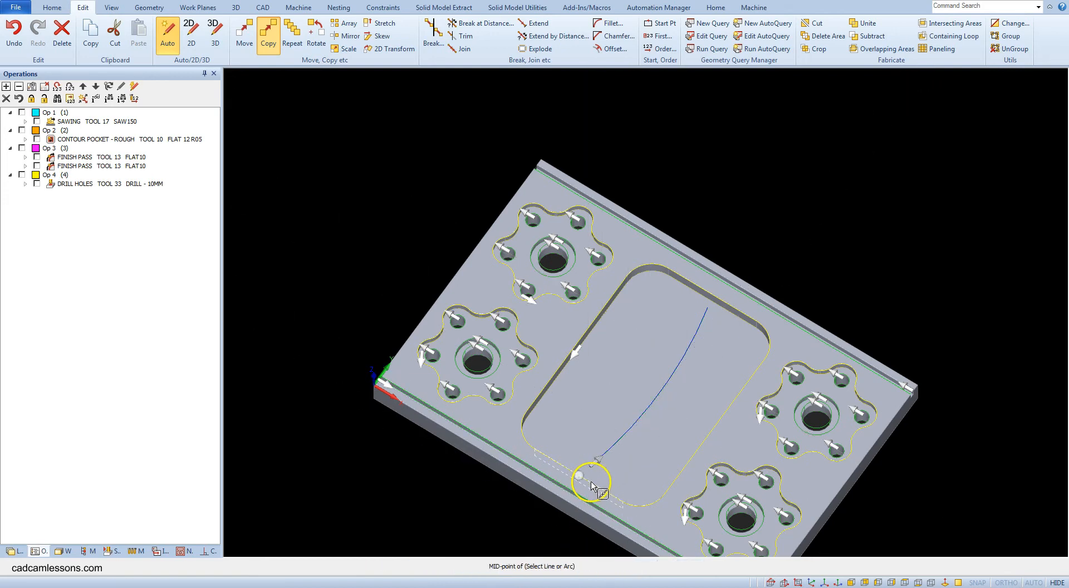
pyautogui.click(593, 487)
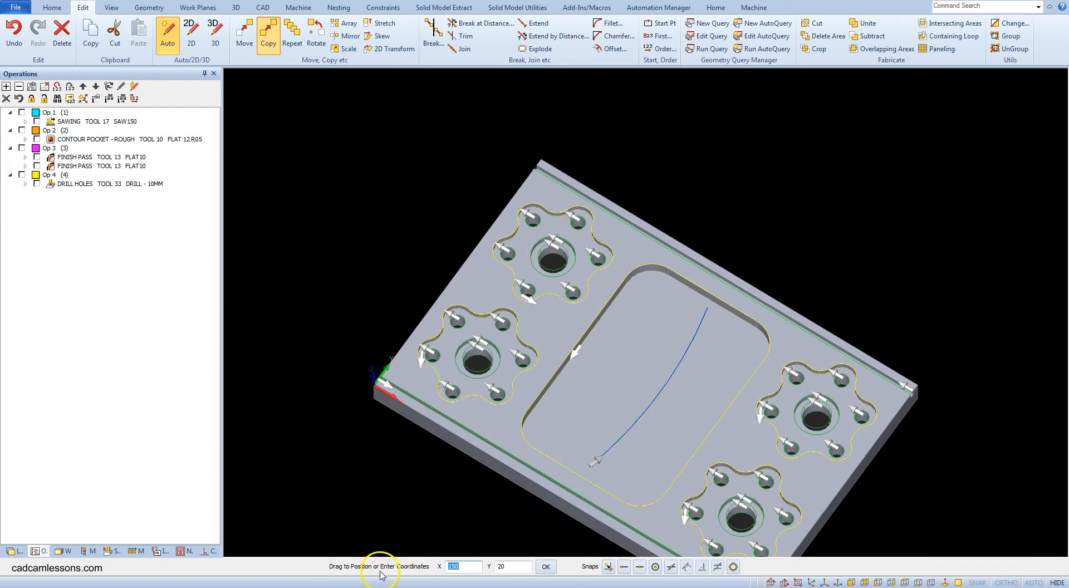
pyautogui.click(623, 566)
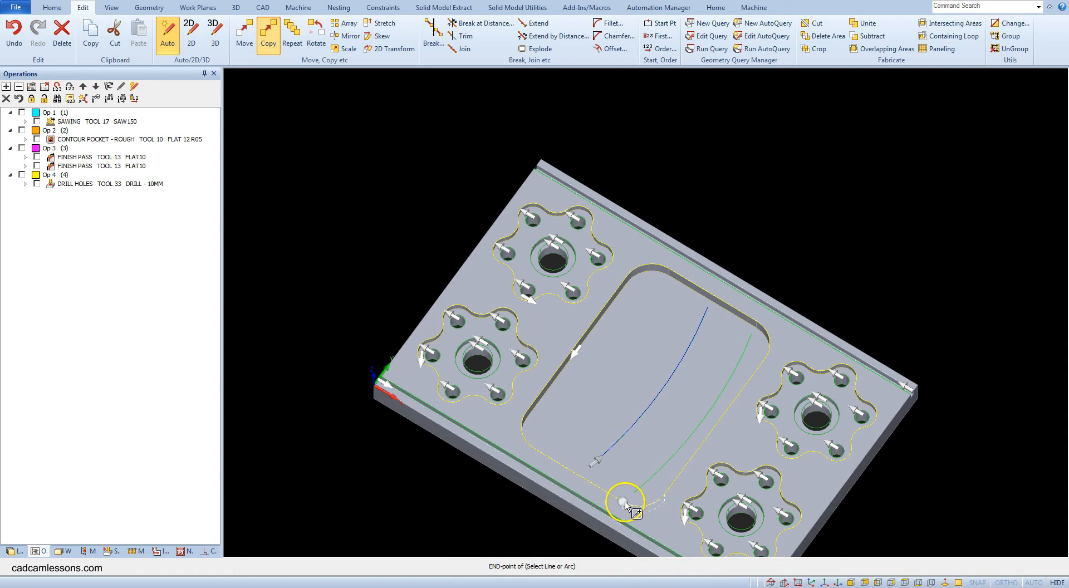
pyautogui.click(624, 504)
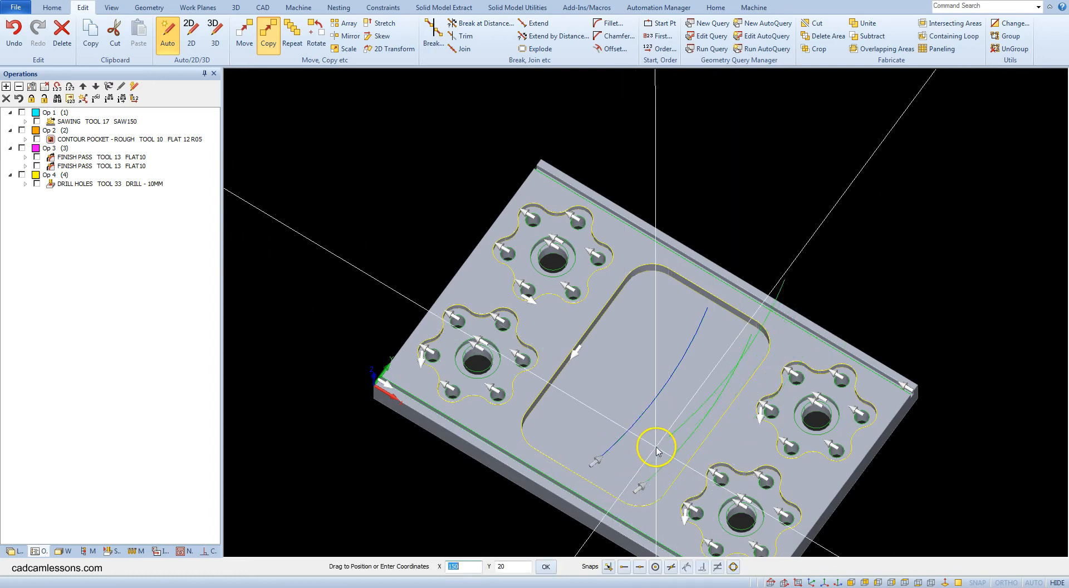
pyautogui.click(663, 344)
pyautogui.click(552, 554)
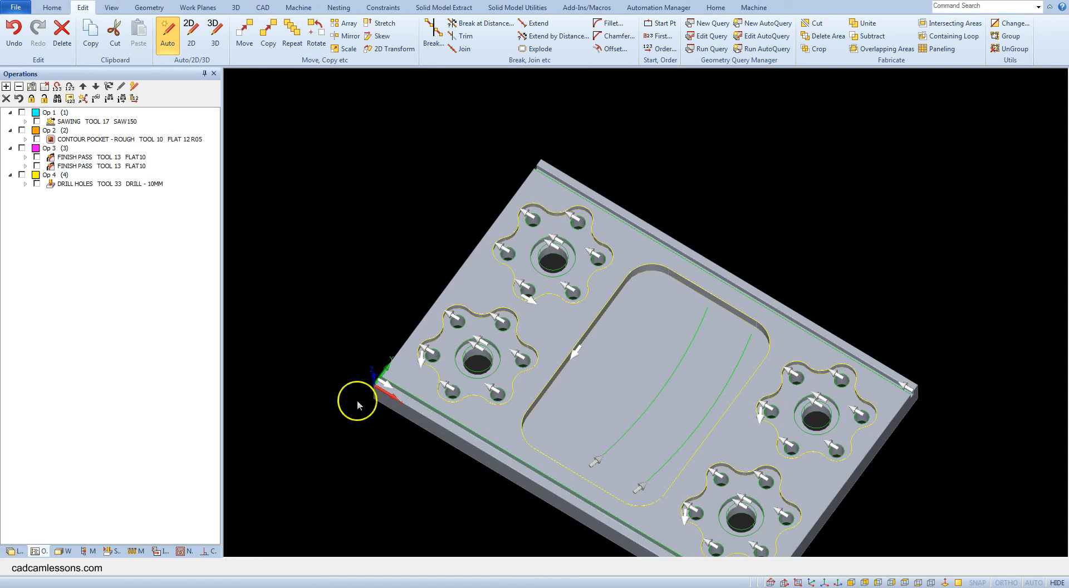
# - Set up new text as geometry, positioned on a base line or arcs and scaled to fit them
pyautogui.click(149, 7)
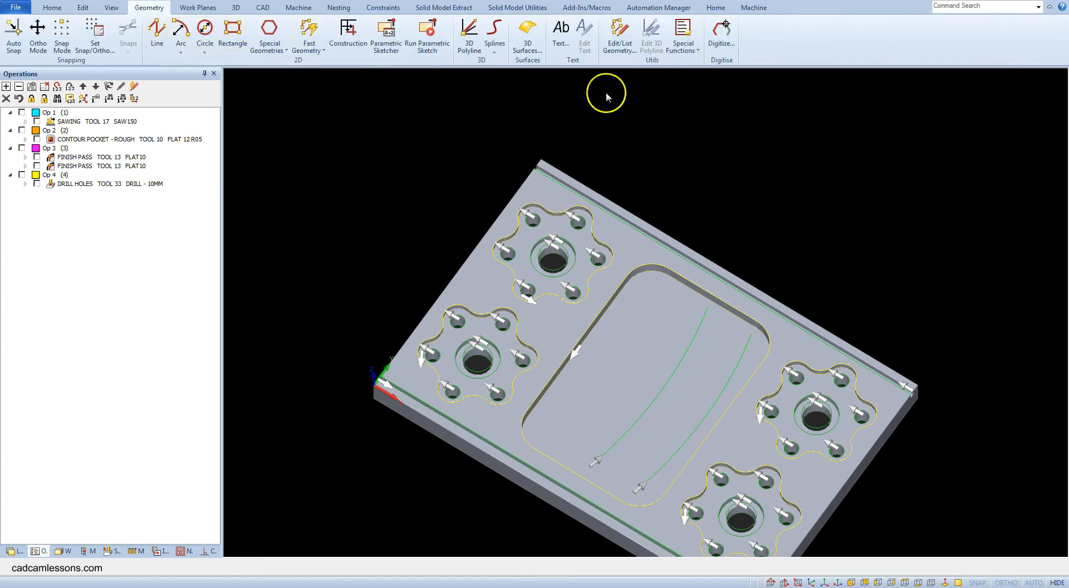
pyautogui.click(562, 49)
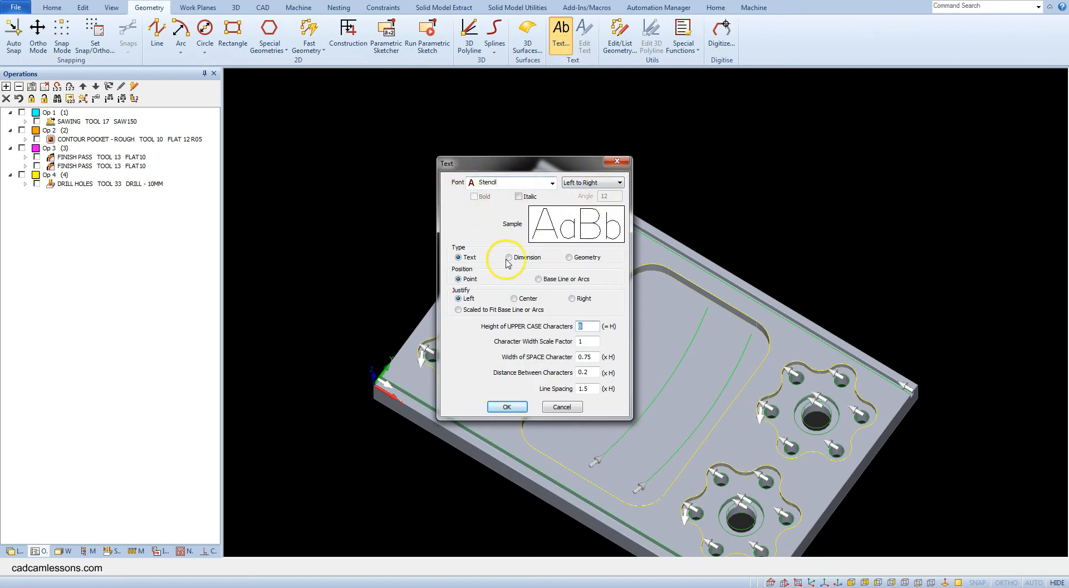
pyautogui.click(569, 259)
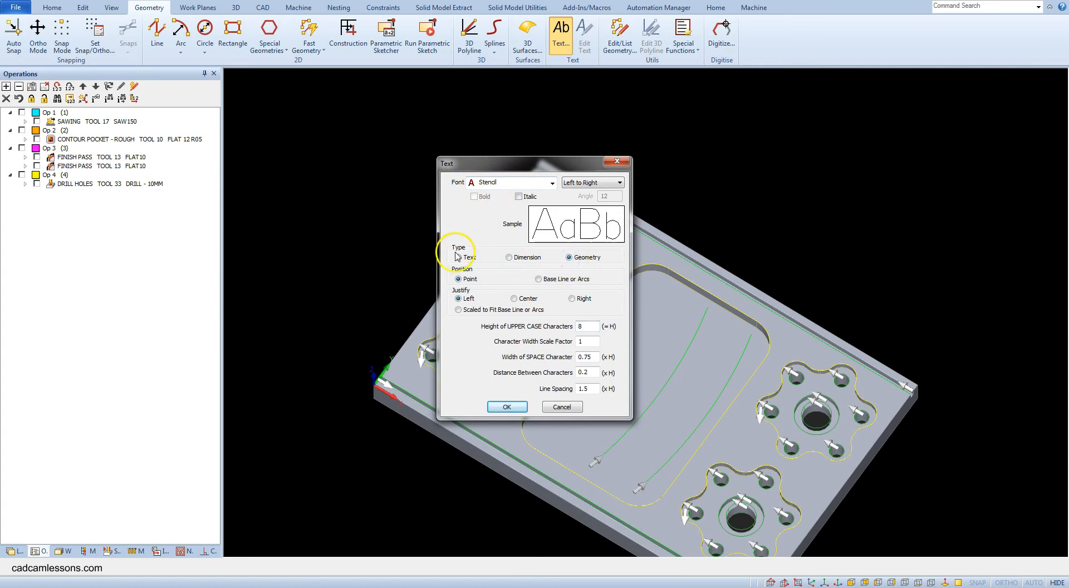
pyautogui.click(556, 283)
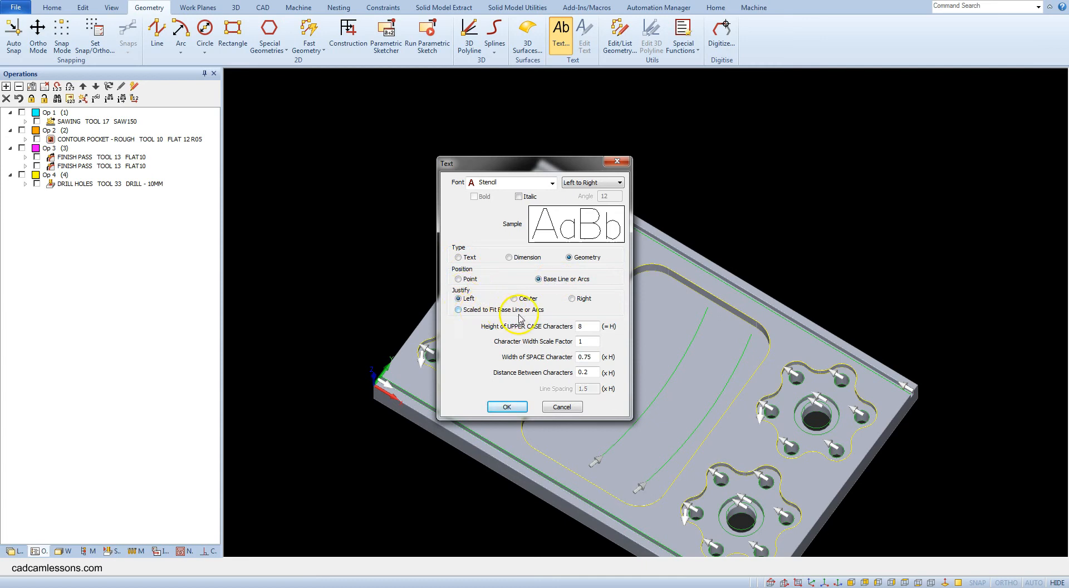
pyautogui.click(519, 316)
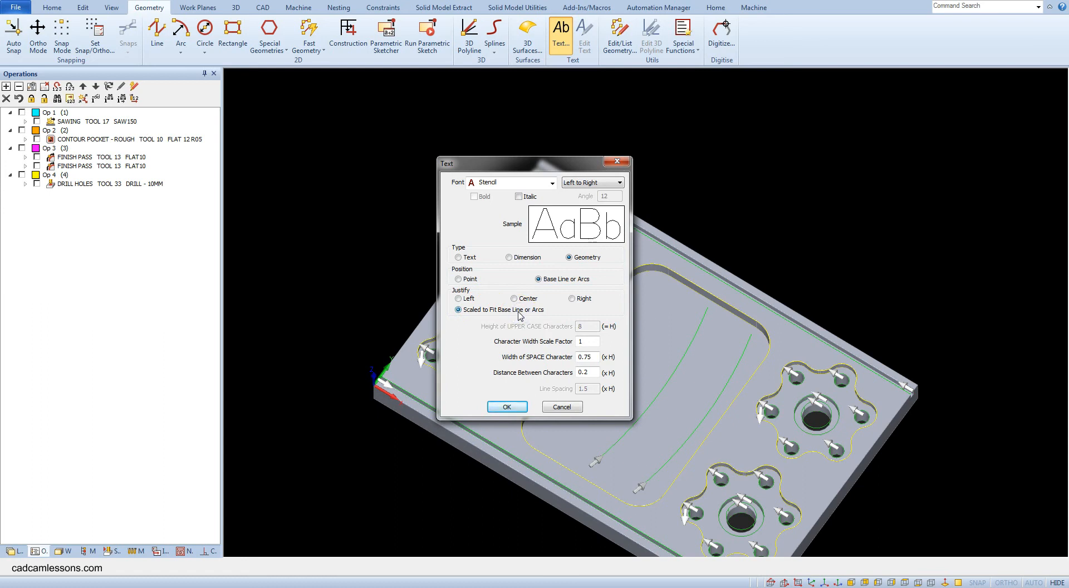
# - Create the text "Alphacam" along the original arc in the middle of the pocket
pyautogui.click(507, 408)
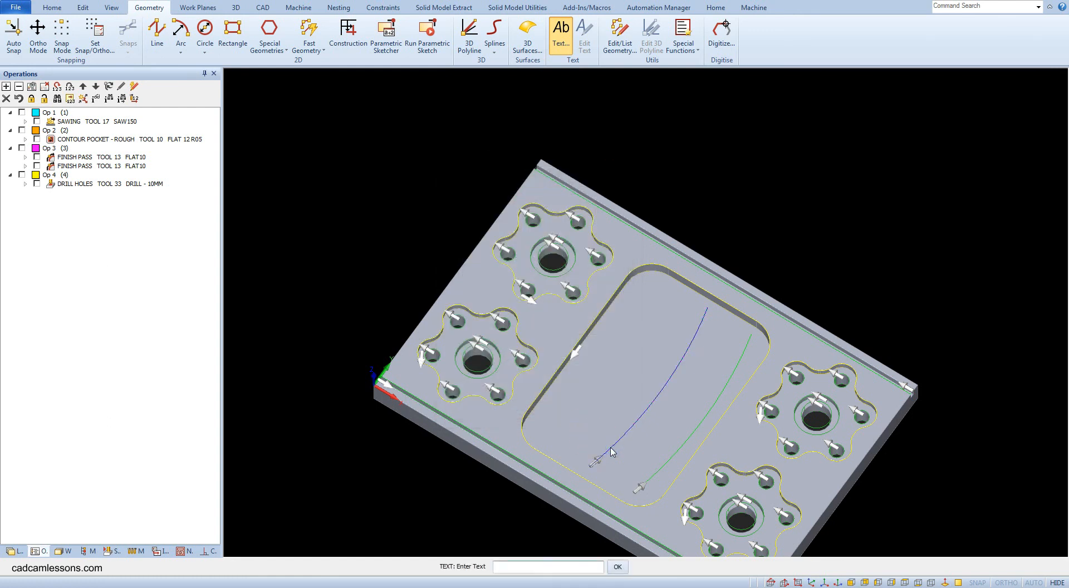
pyautogui.write('Alphacam')
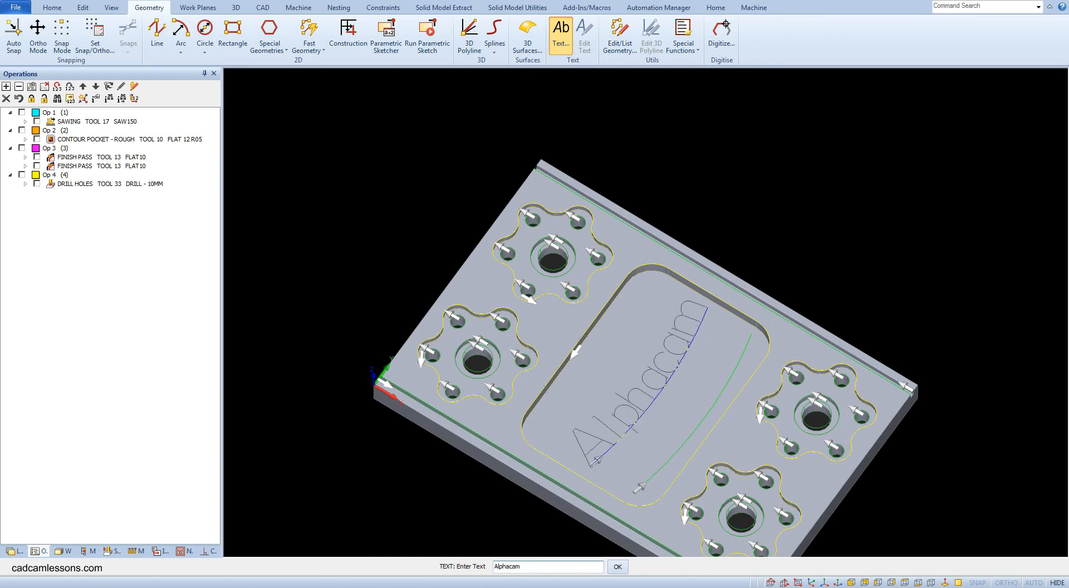
pyautogui.click(617, 566)
pyautogui.click(642, 383)
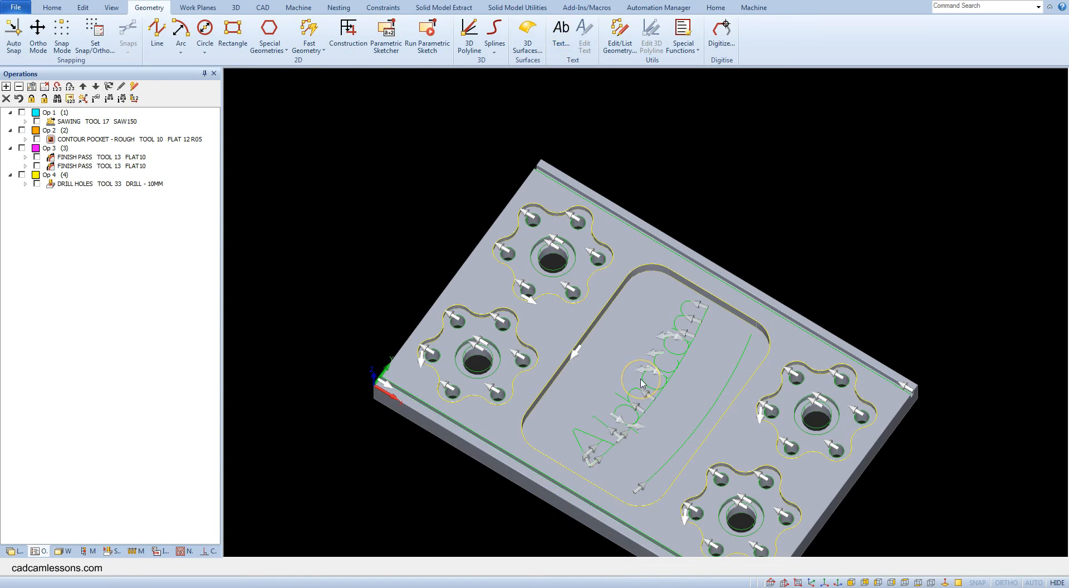
# - Set up another text in the Helvetica font with a distance between characters of 1
pyautogui.click(566, 42)
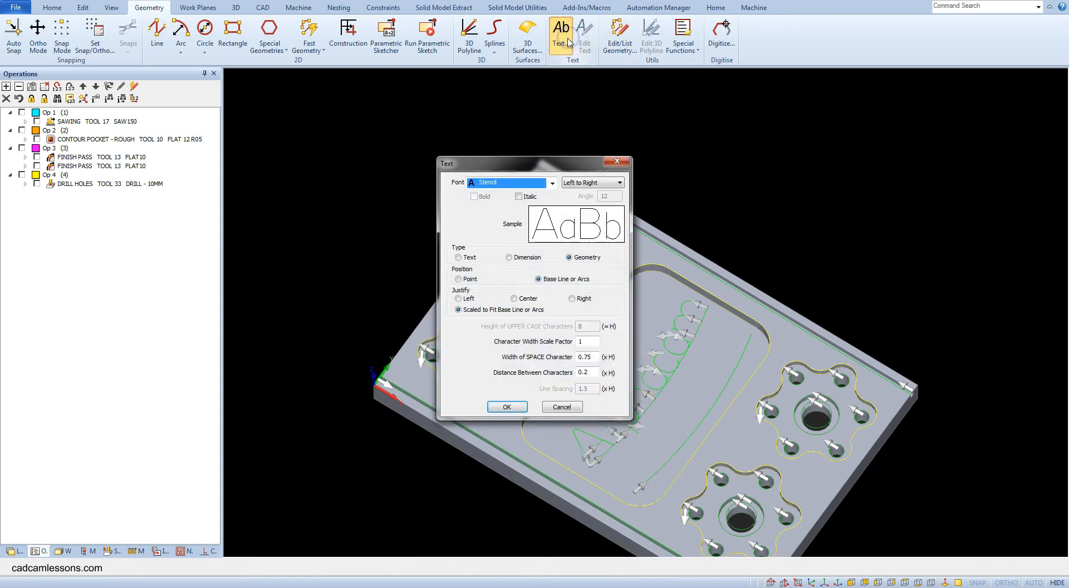
pyautogui.click(504, 182)
pyautogui.scroll(1, 502, 194)
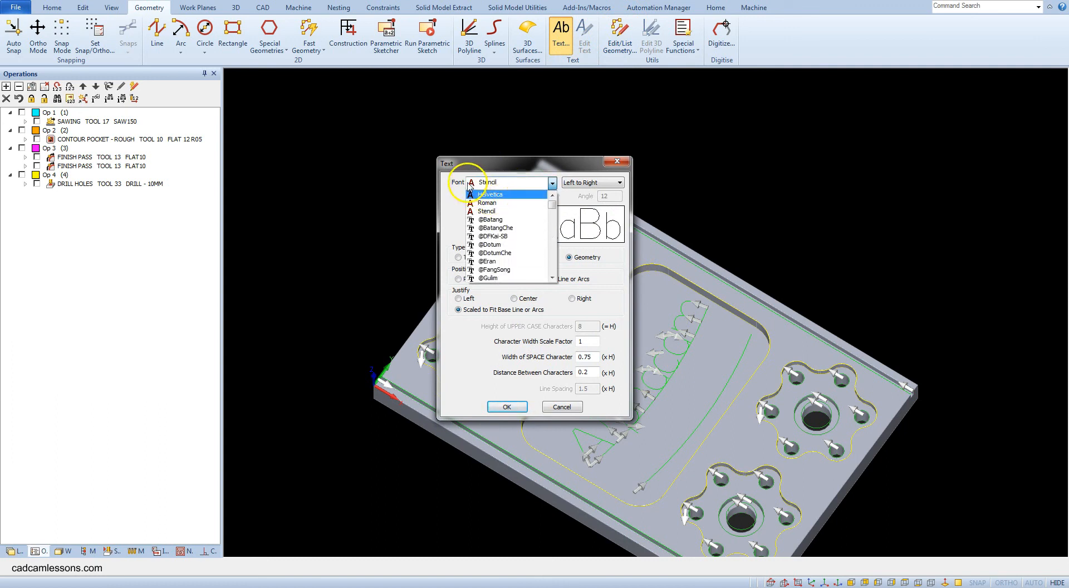
pyautogui.click(490, 196)
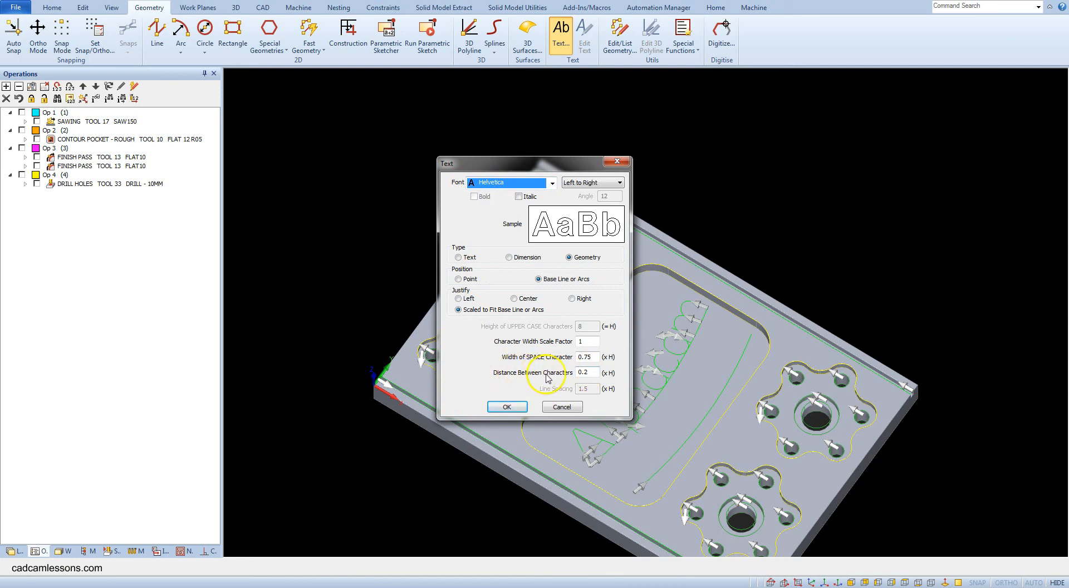
pyautogui.doubleClick(581, 371)
pyautogui.write('1')
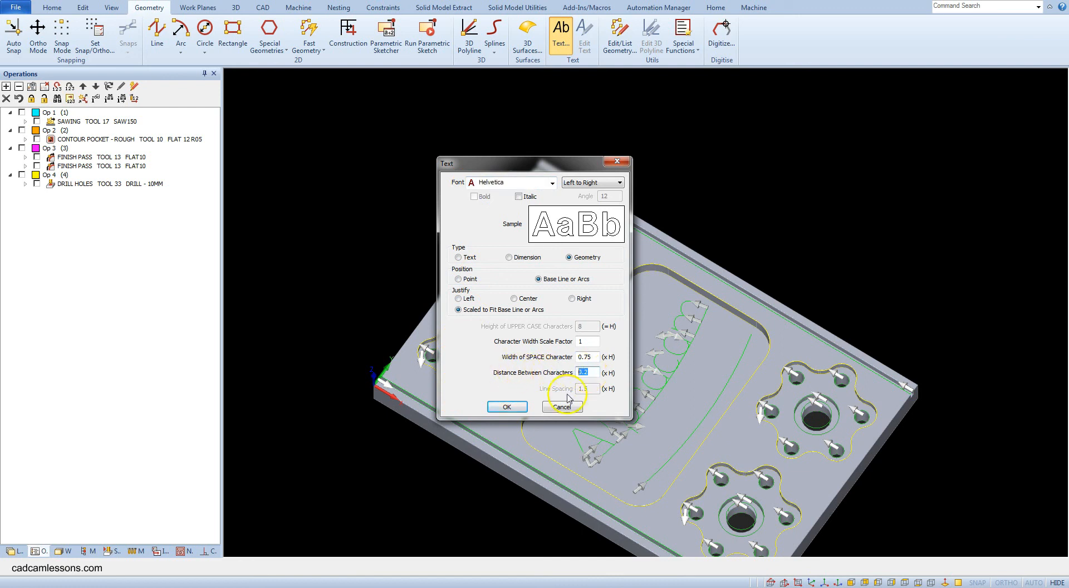
# - Create the text "2019" along the copied arc beside the "Alphacam" text in the central pocket
pyautogui.click(517, 408)
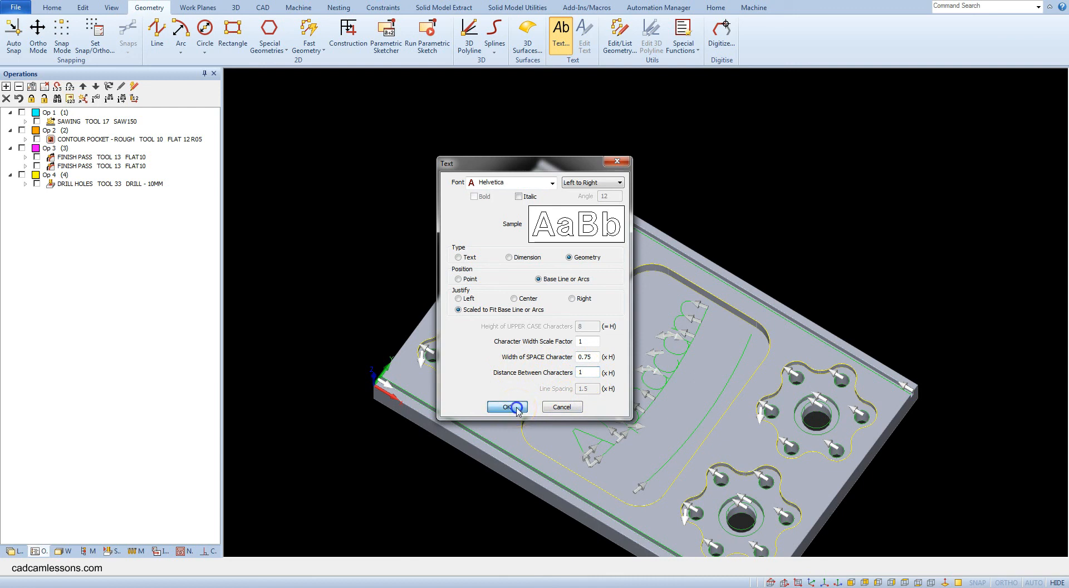
pyautogui.click(649, 476)
pyautogui.click(482, 479)
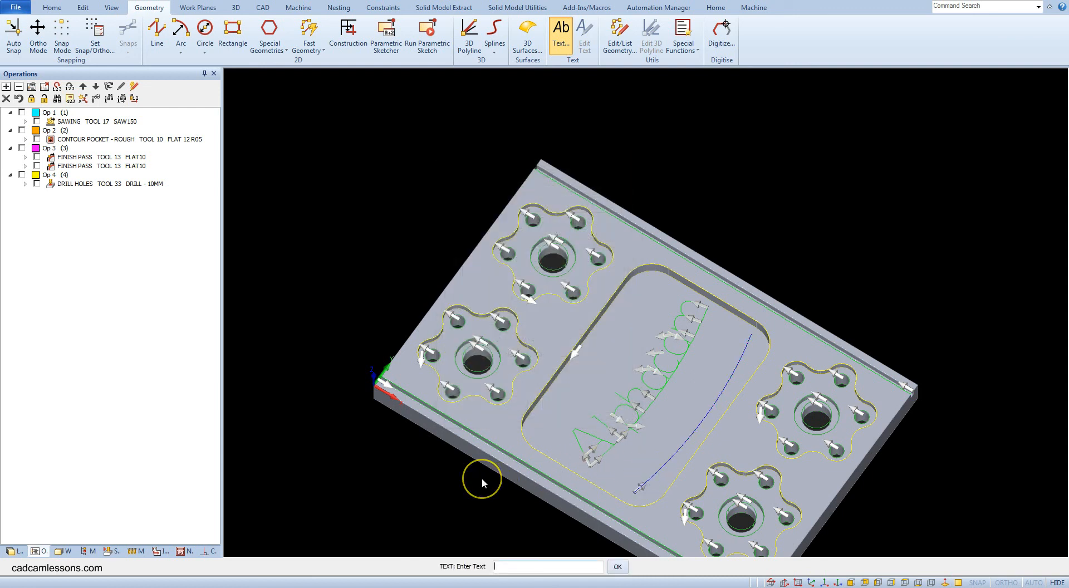
pyautogui.write('019')
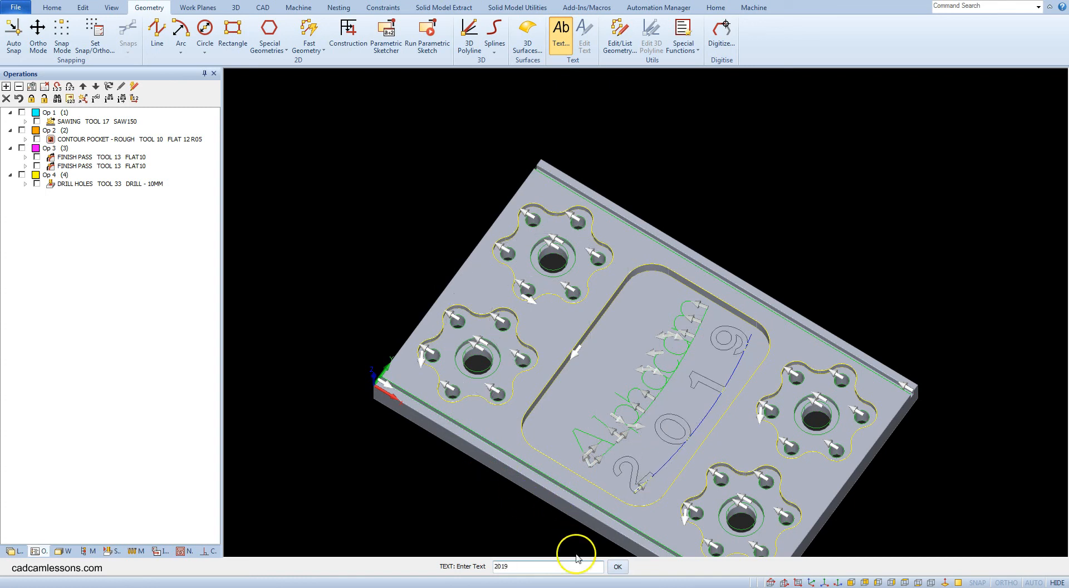
pyautogui.click(615, 566)
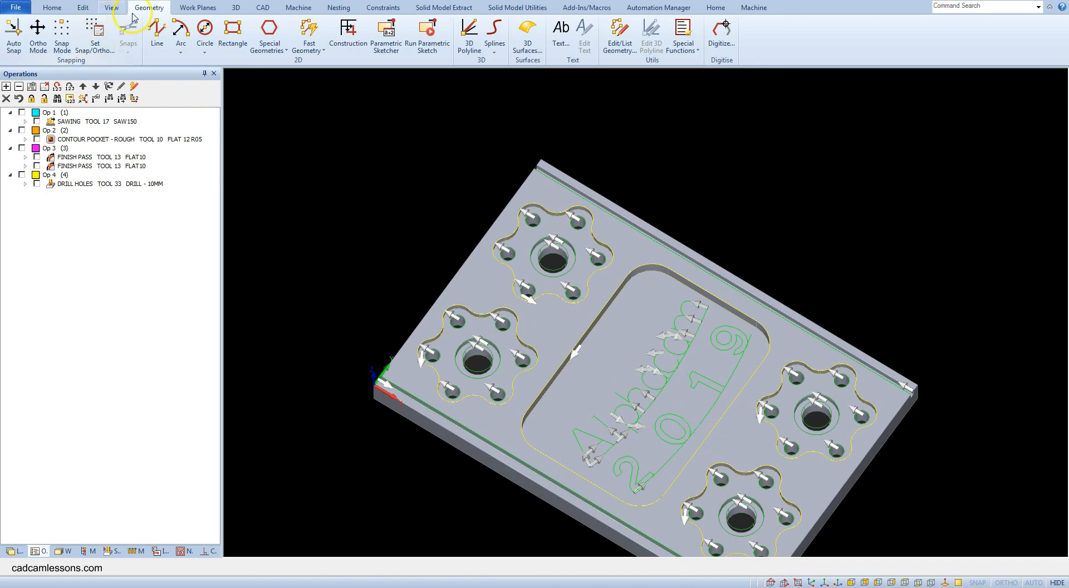
# - Delete the two base arcs under the "Alphacam" and "2019" texts
pyautogui.click(83, 8)
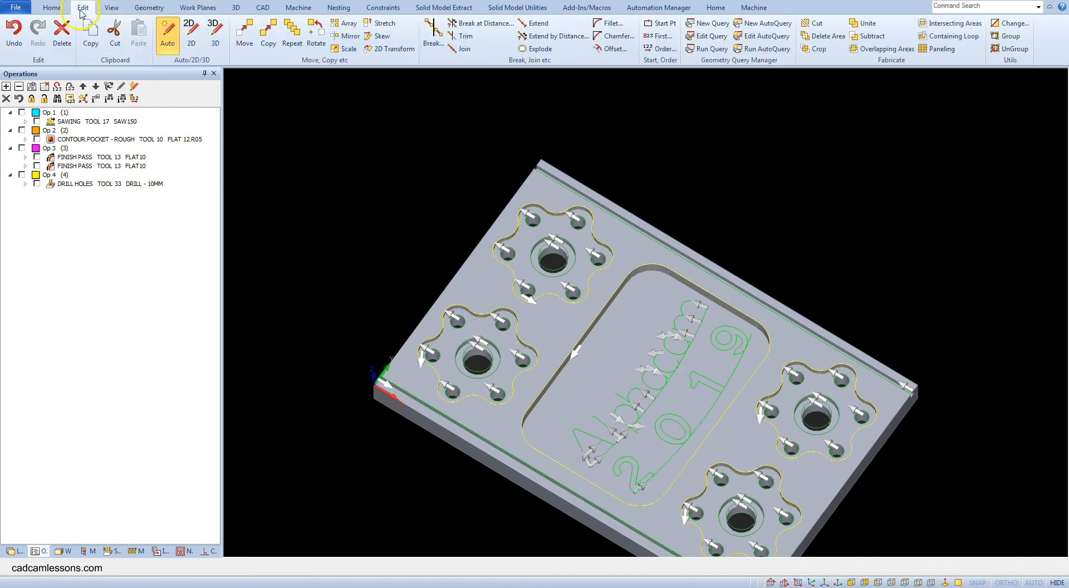
pyautogui.click(62, 36)
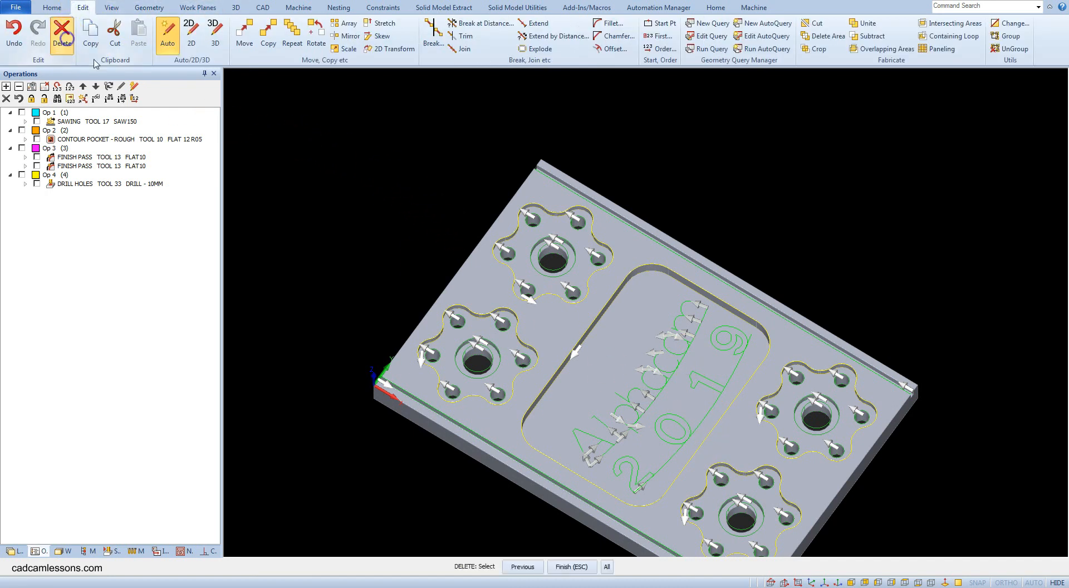
pyautogui.click(675, 374)
pyautogui.click(710, 414)
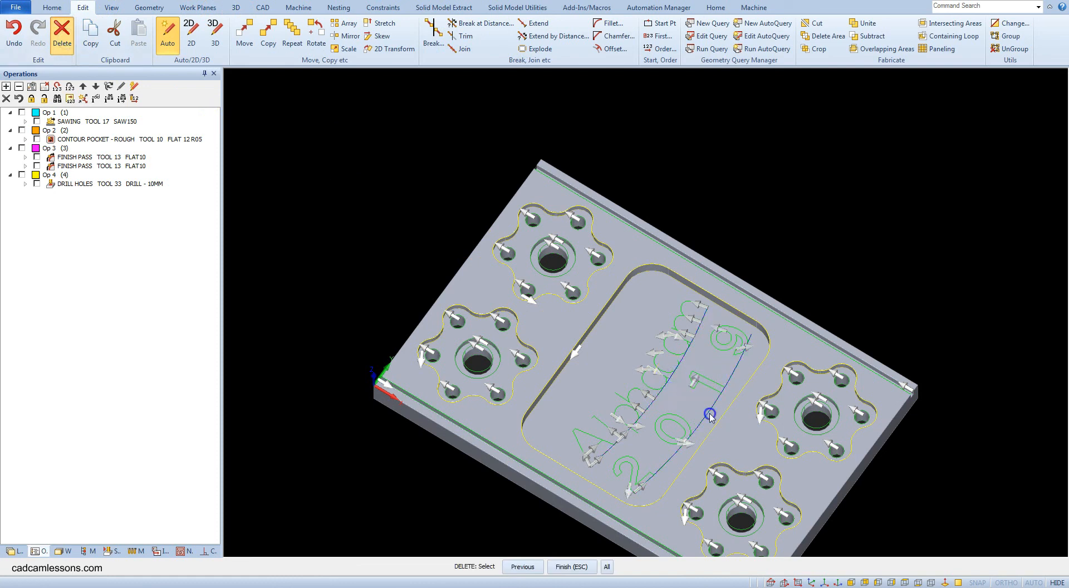
pyautogui.rightClick(747, 225)
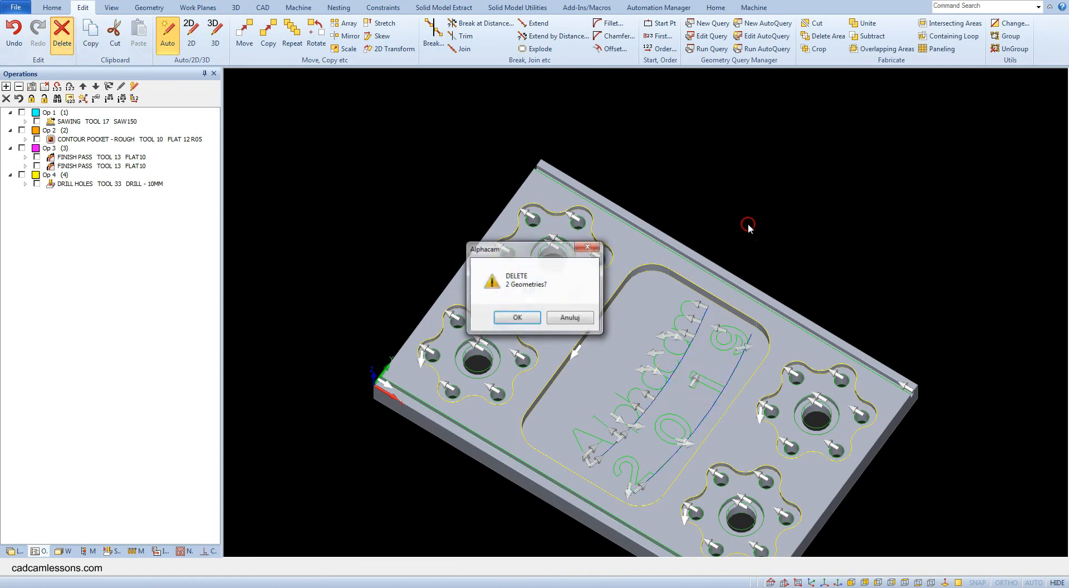
pyautogui.click(502, 319)
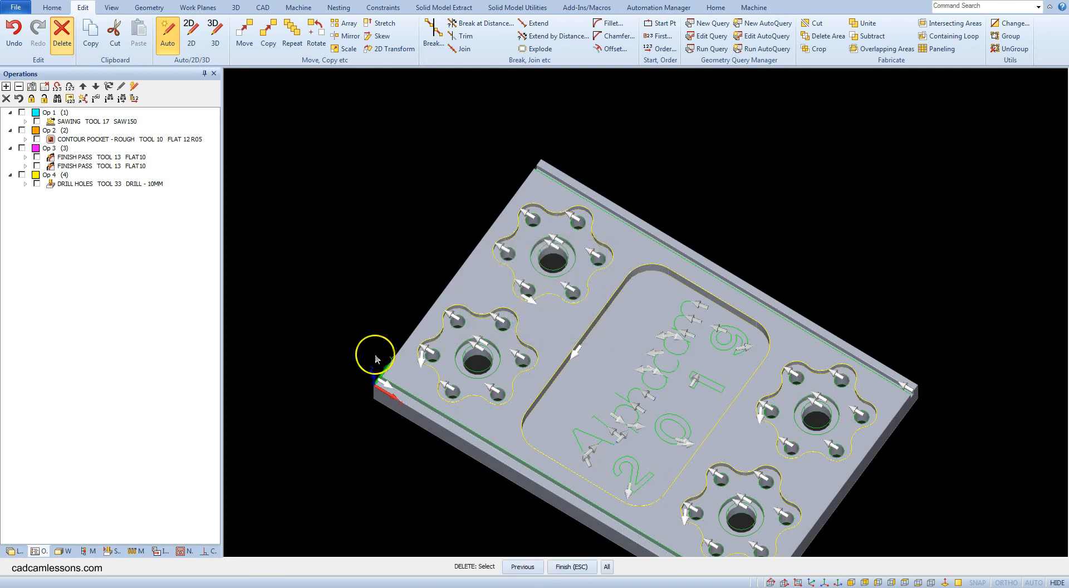
pyautogui.rightClick(402, 500)
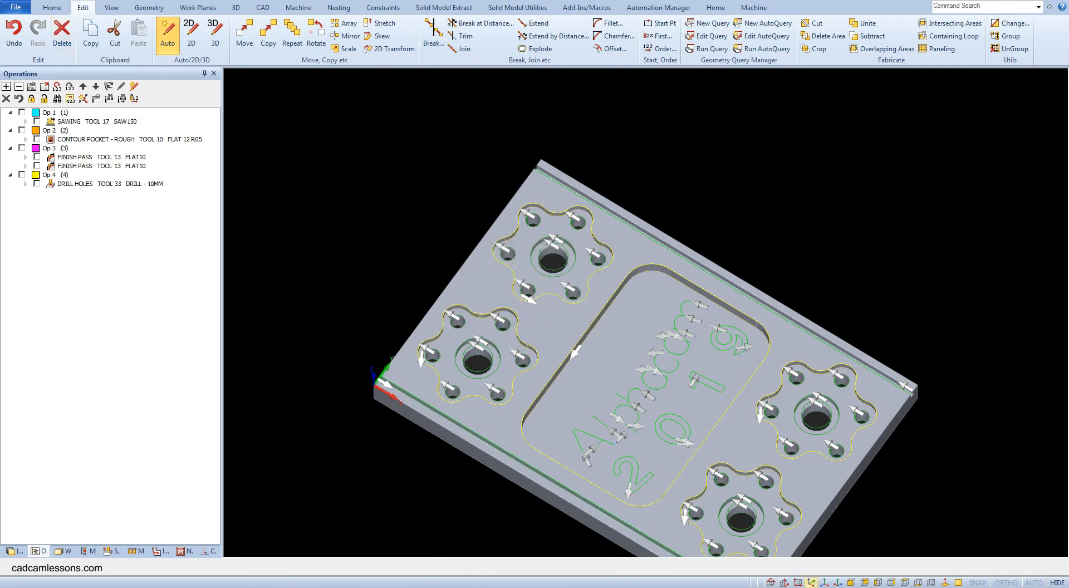
pyautogui.click(810, 582)
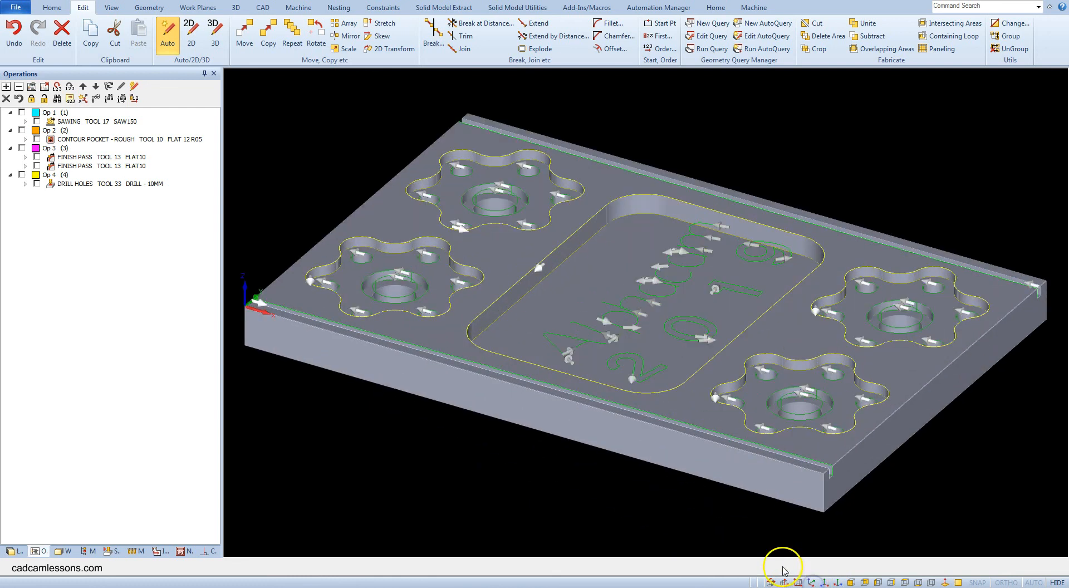